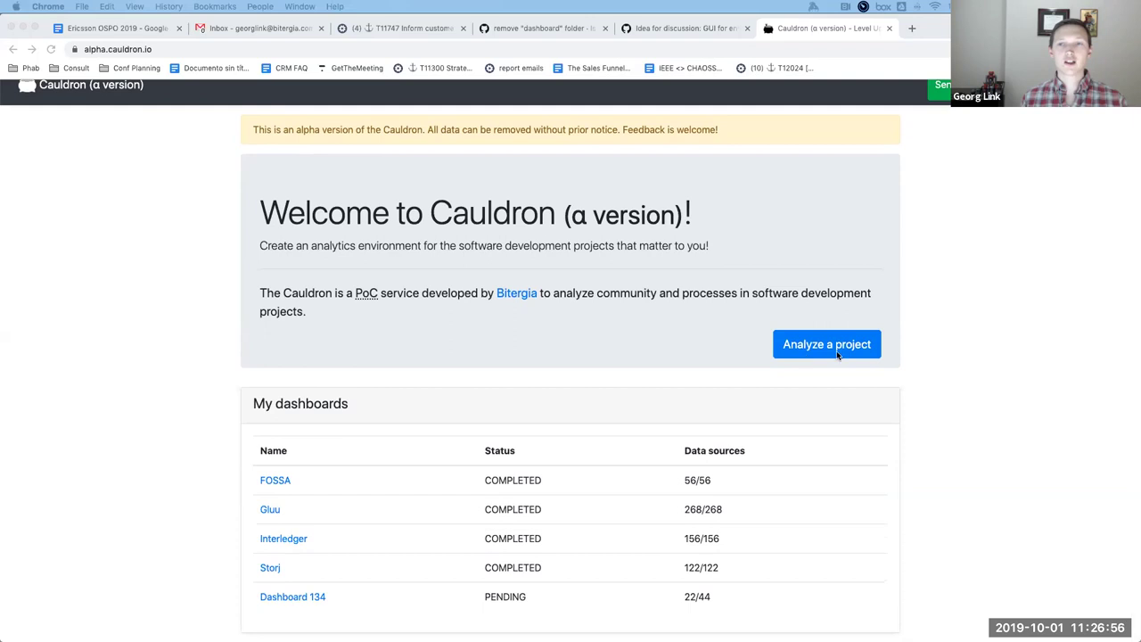
- Bring the browser forward and open the Gluu project's data sources page
click(348, 447)
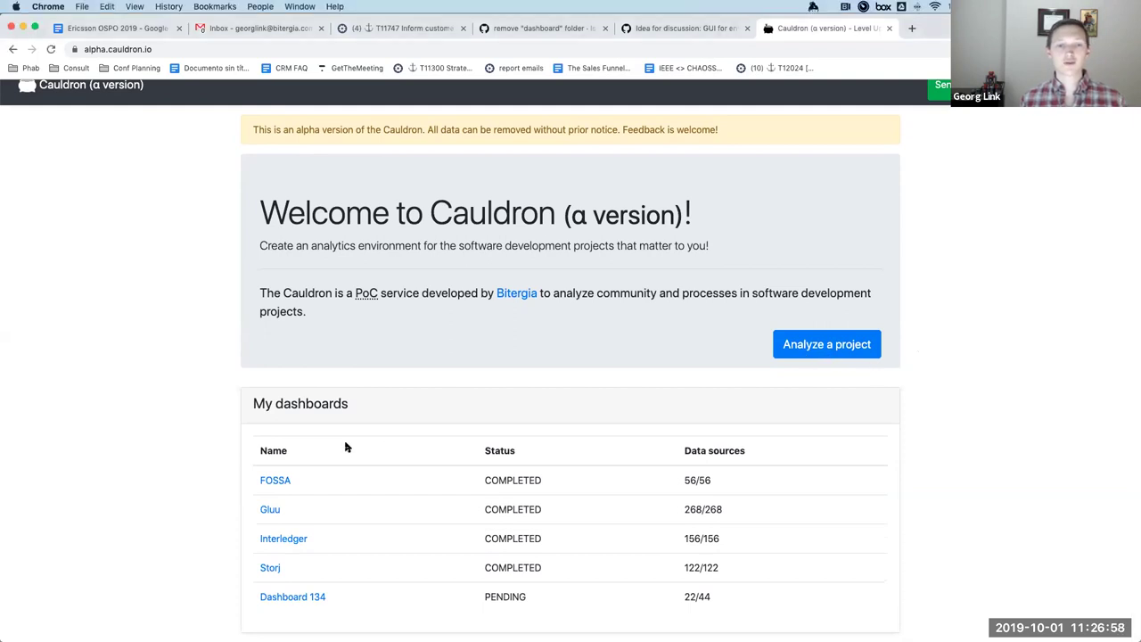
scroll(348, 447, down, 1)
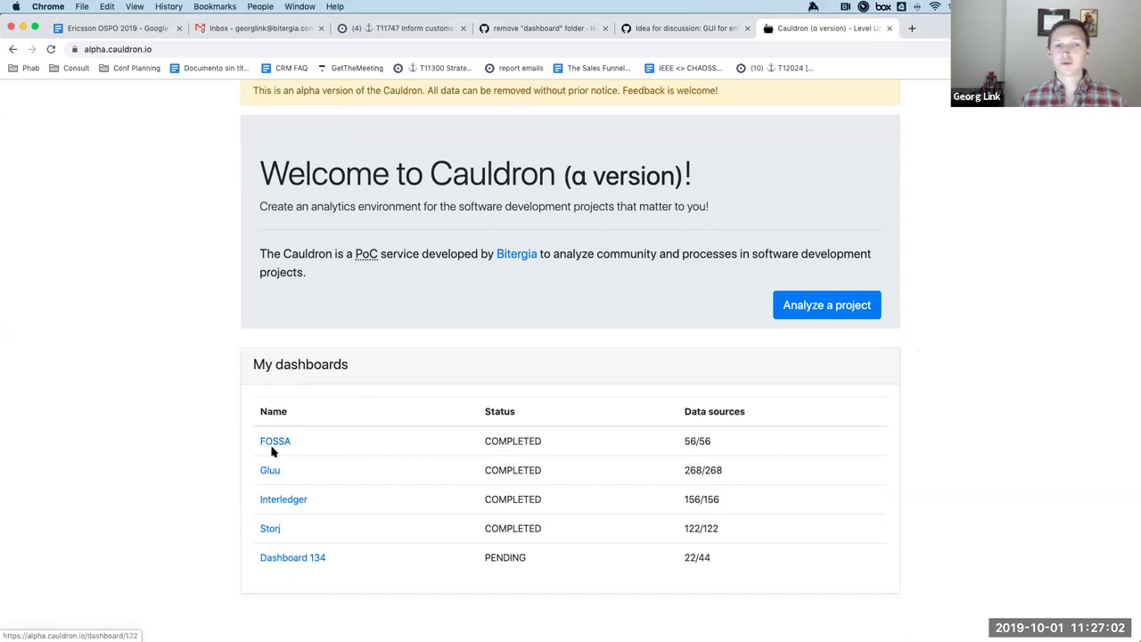
click(271, 476)
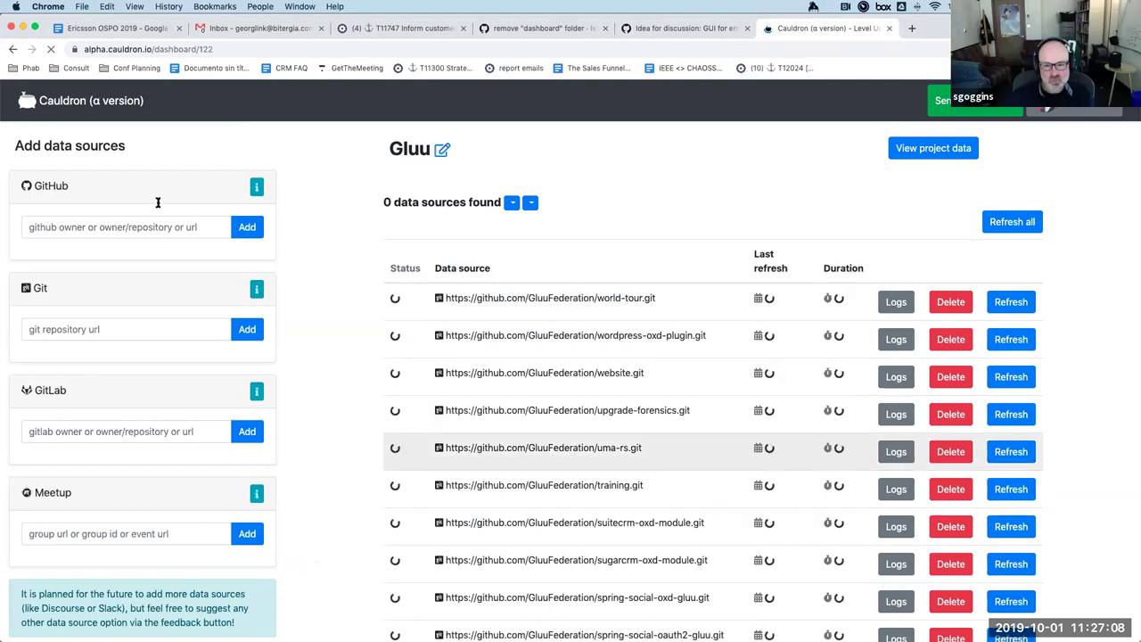
- Try 'chaoss' in the GitHub field, then point out the Git and GitLab inputs and scroll the sources
click(67, 230)
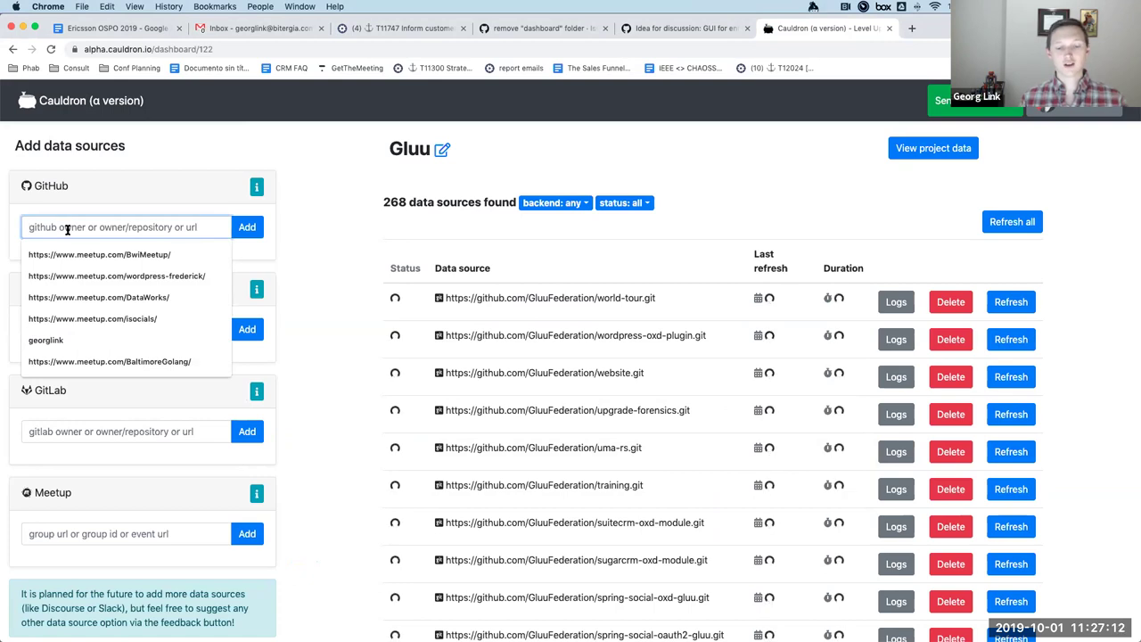
text(chaoss)
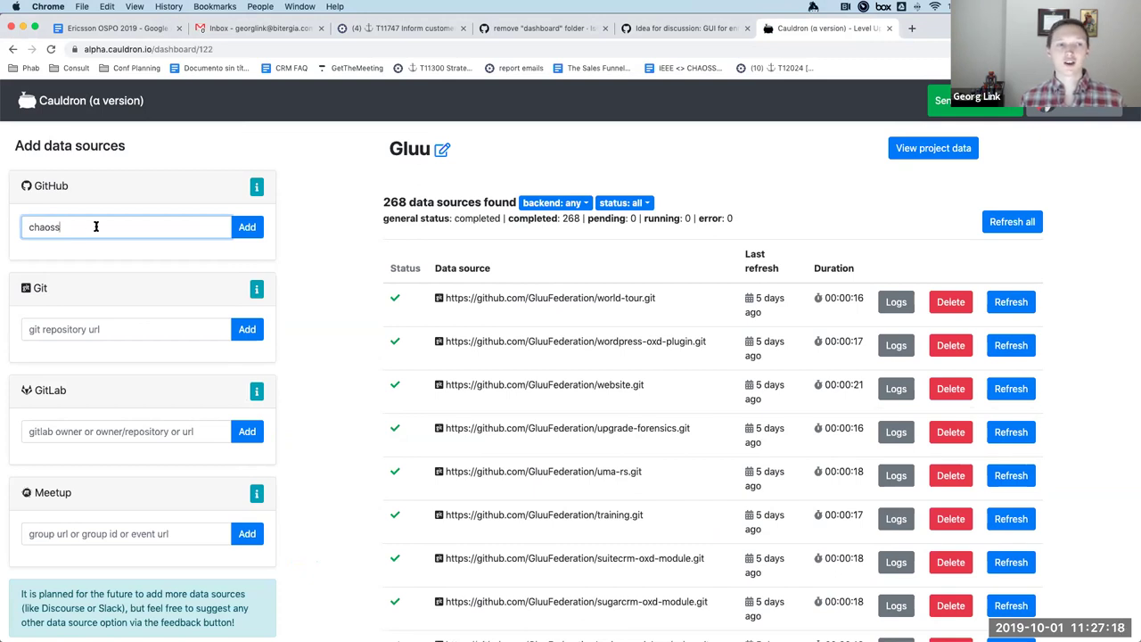
key(BackSpace)
key(BackSpace)
key(BackSpace)
key(BackSpace)
key(BackSpace)
key(BackSpace)
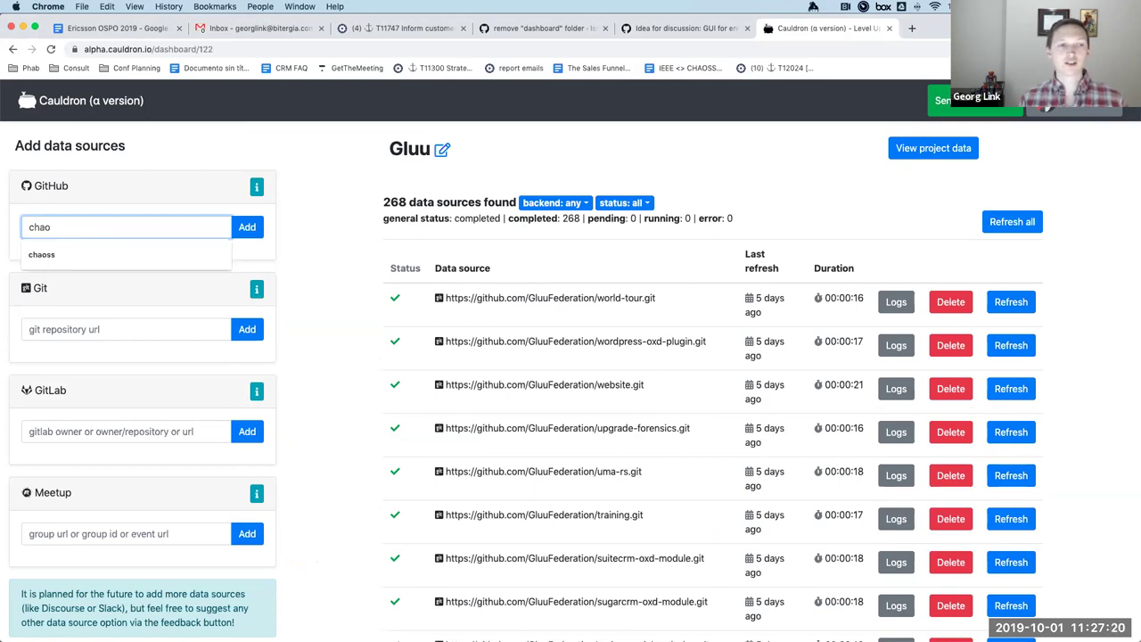
click(63, 328)
click(309, 364)
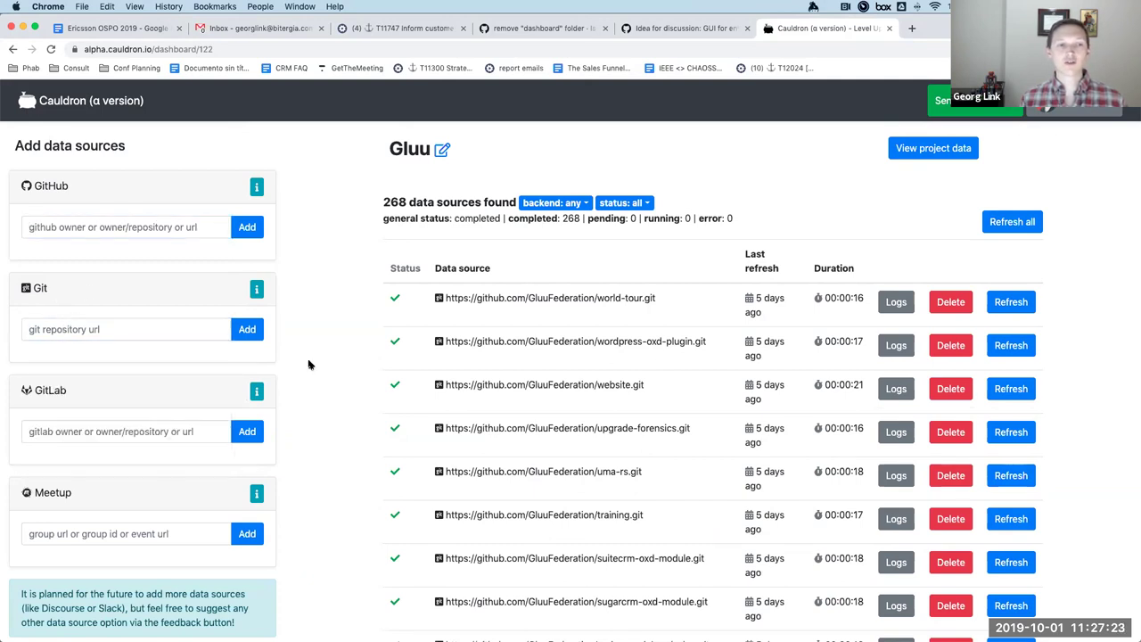
click(86, 427)
click(265, 488)
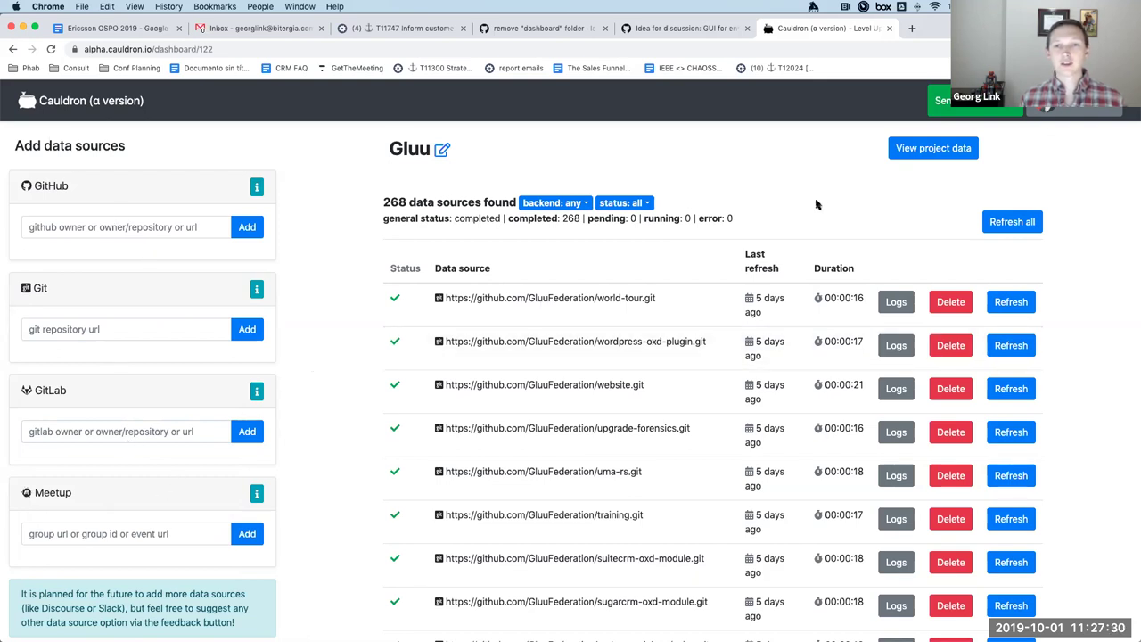
scroll(609, 337, down, 5)
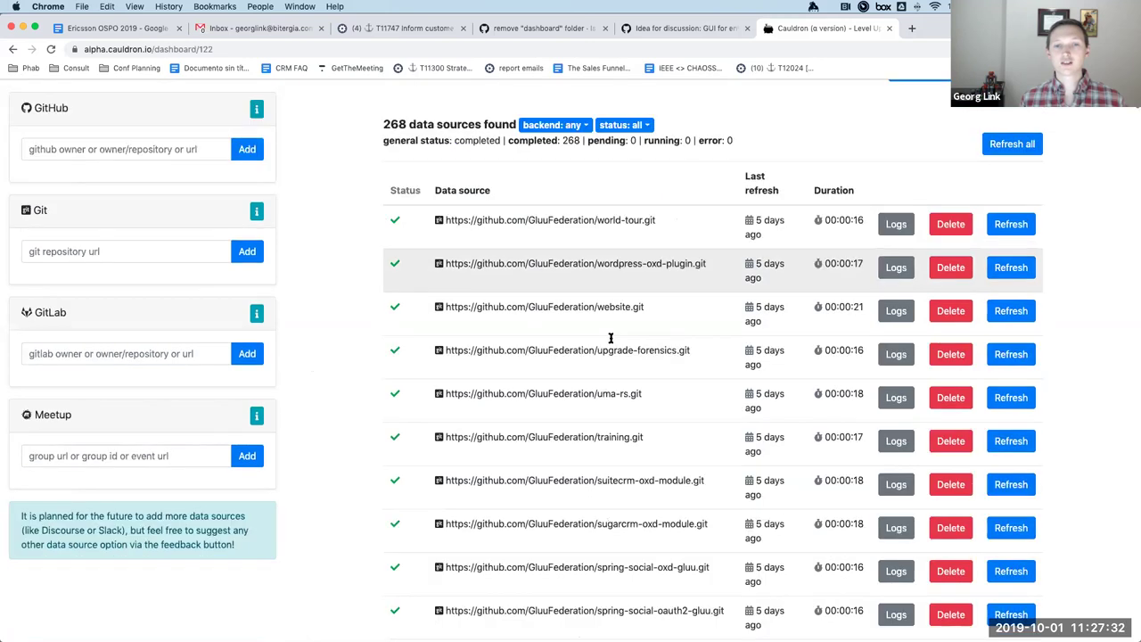
scroll(612, 337, down, 3)
scroll(612, 336, up, 8)
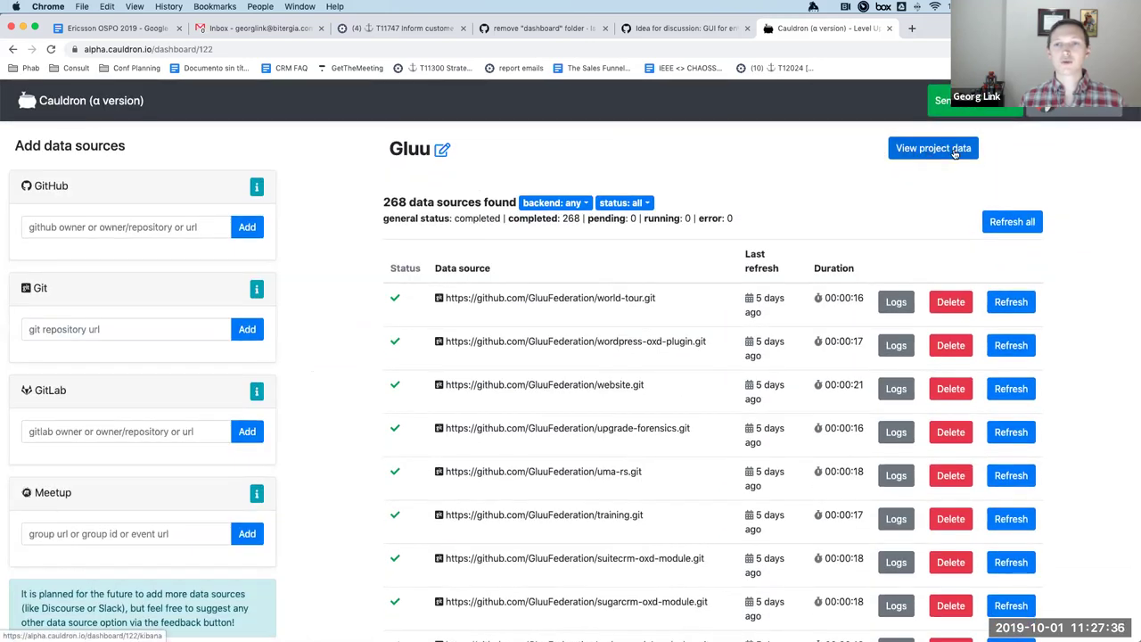
- Open the Gluu data in Kibana and scroll through the Metrics Overview contributor, timing and meetup charts
click(955, 153)
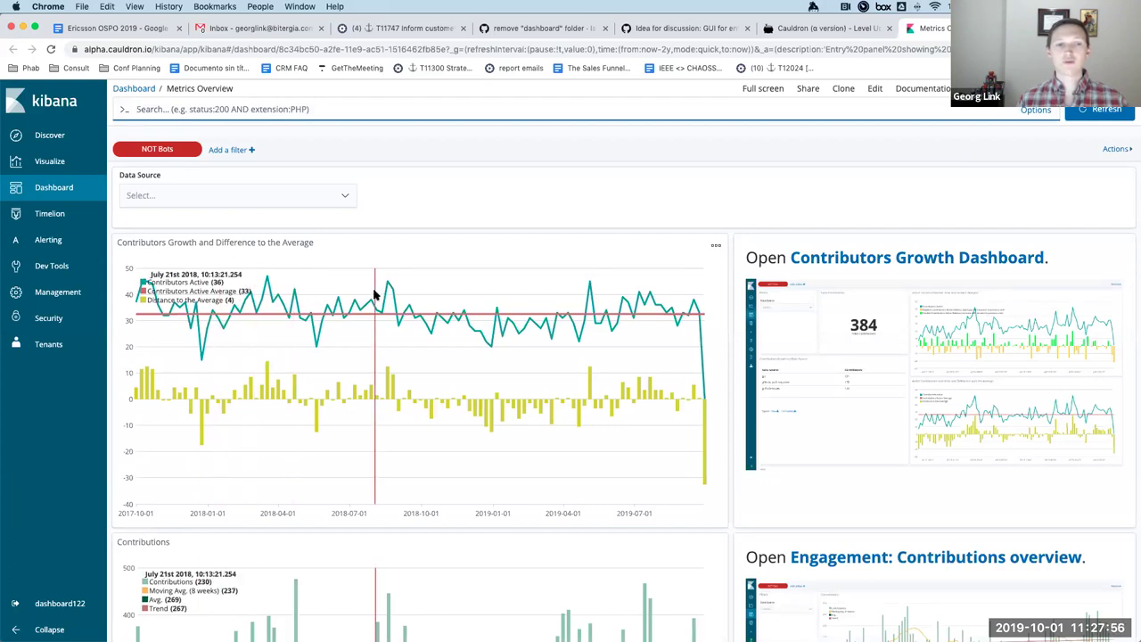
scroll(375, 295, down, 5)
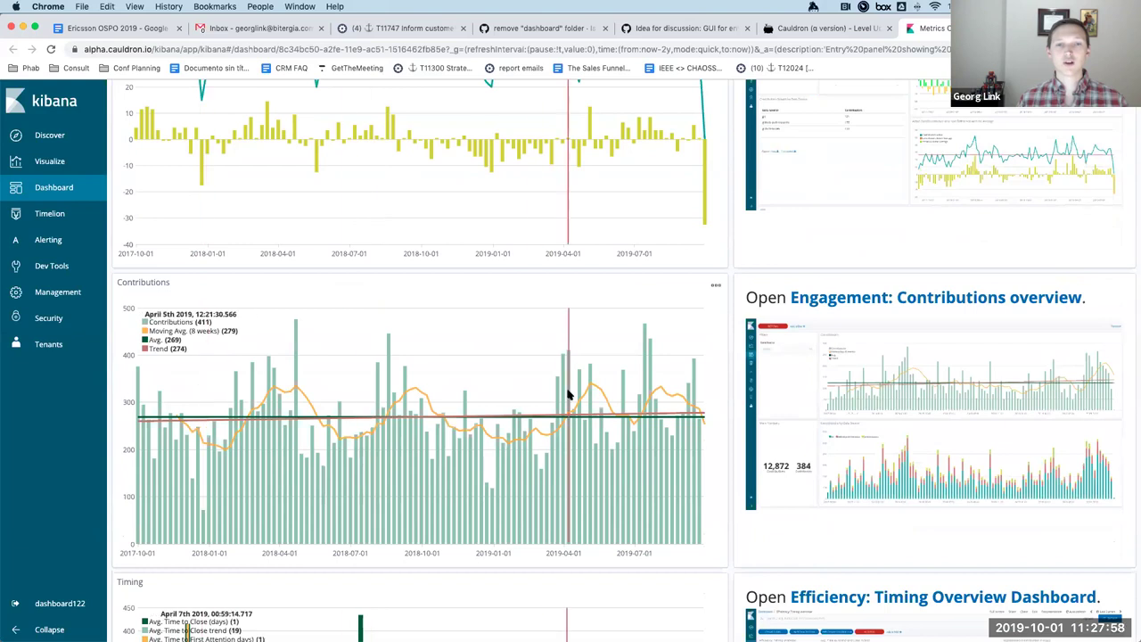
scroll(568, 392, down, 5)
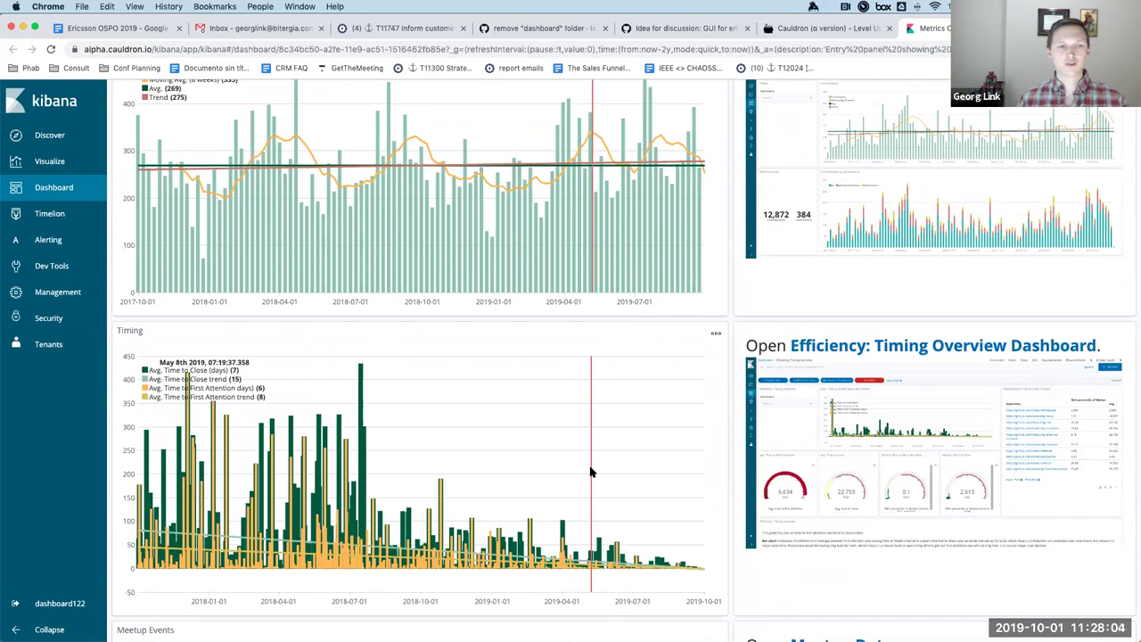
scroll(591, 473, down, 2)
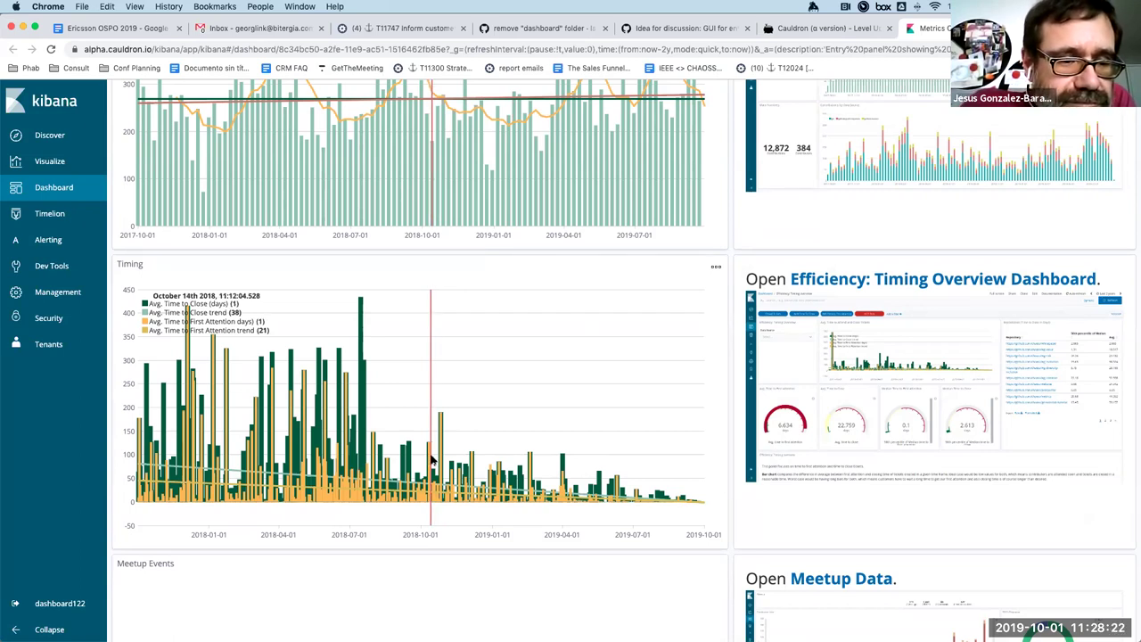
scroll(570, 451, down, 1)
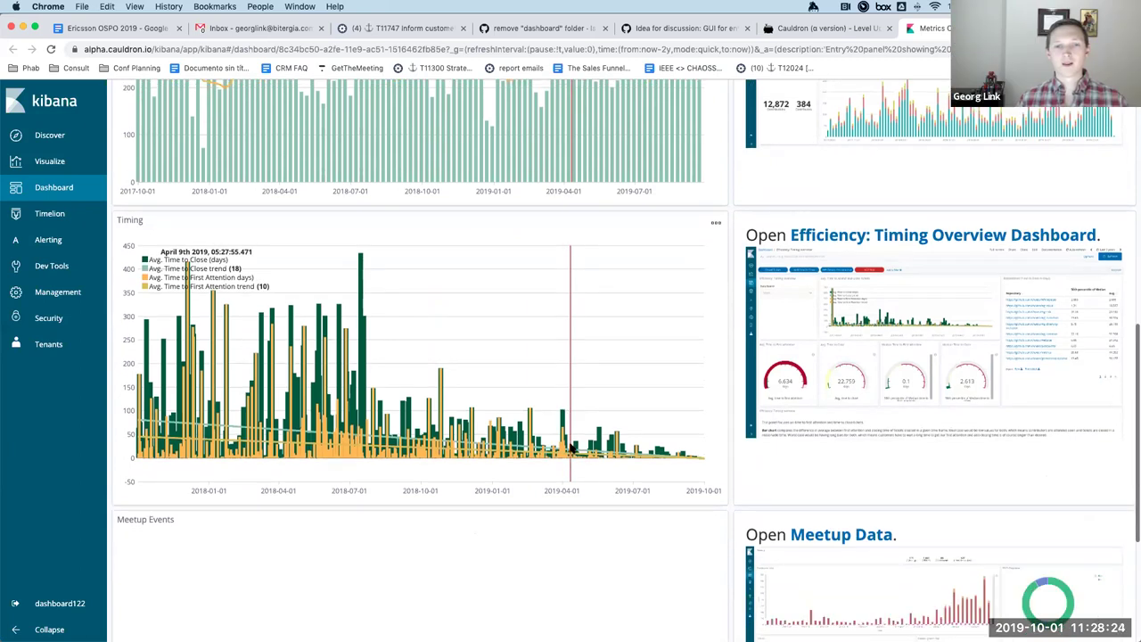
scroll(571, 449, down, 5)
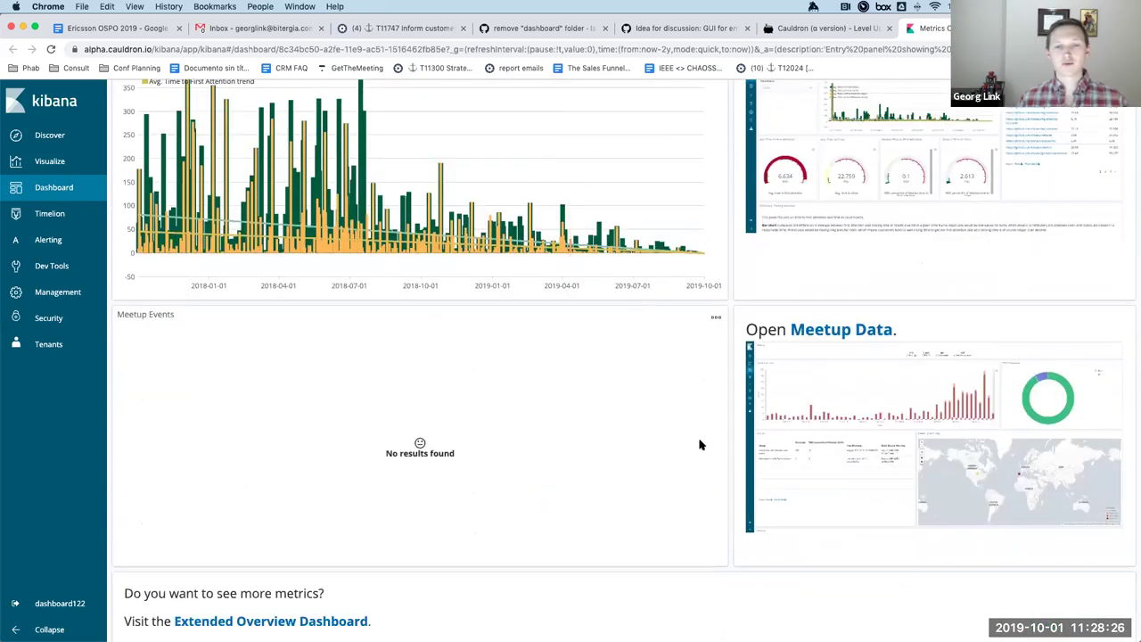
scroll(700, 445, down, 1)
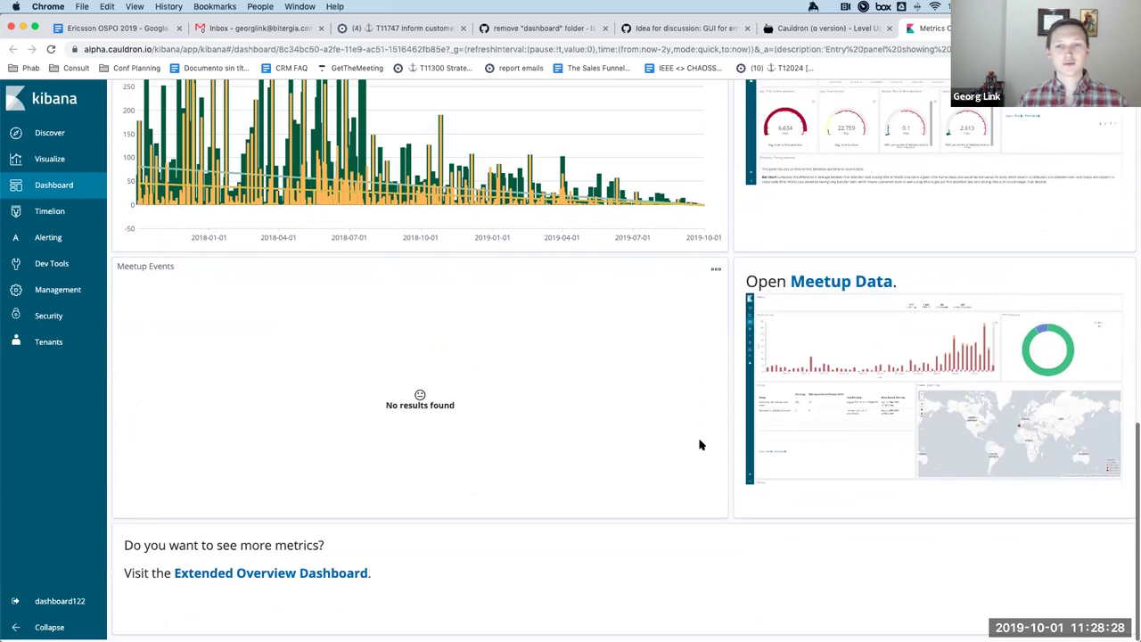
scroll(700, 445, up, 5)
scroll(700, 445, up, 10)
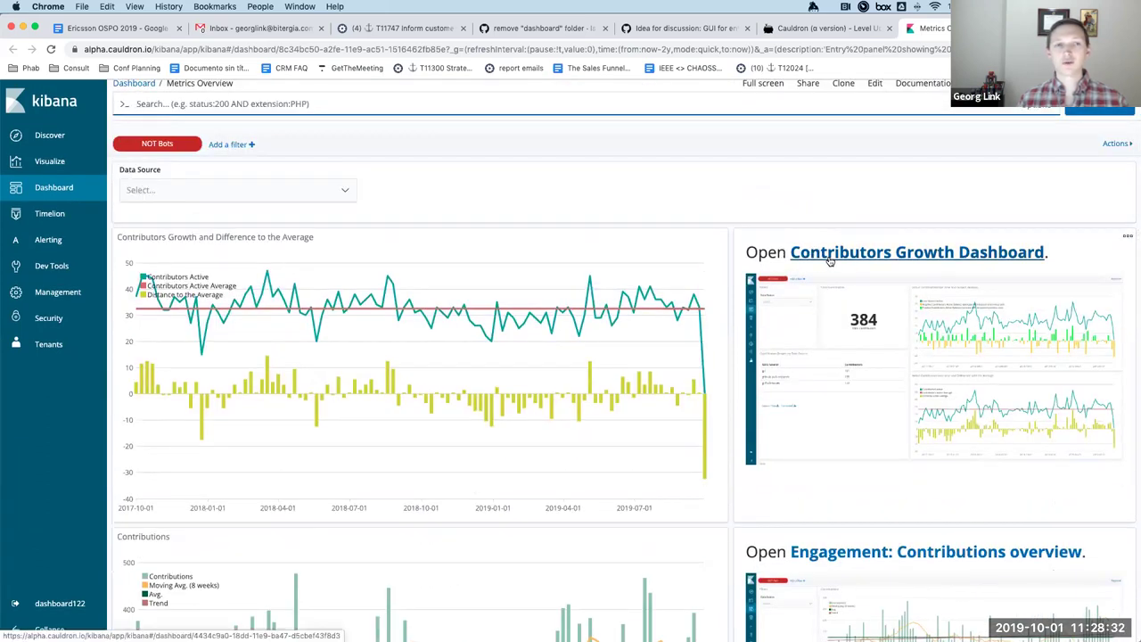
- Open Contributors Growth to see 309 contributors: git 146, github-issues 131, github-pull-requests 74
click(865, 254)
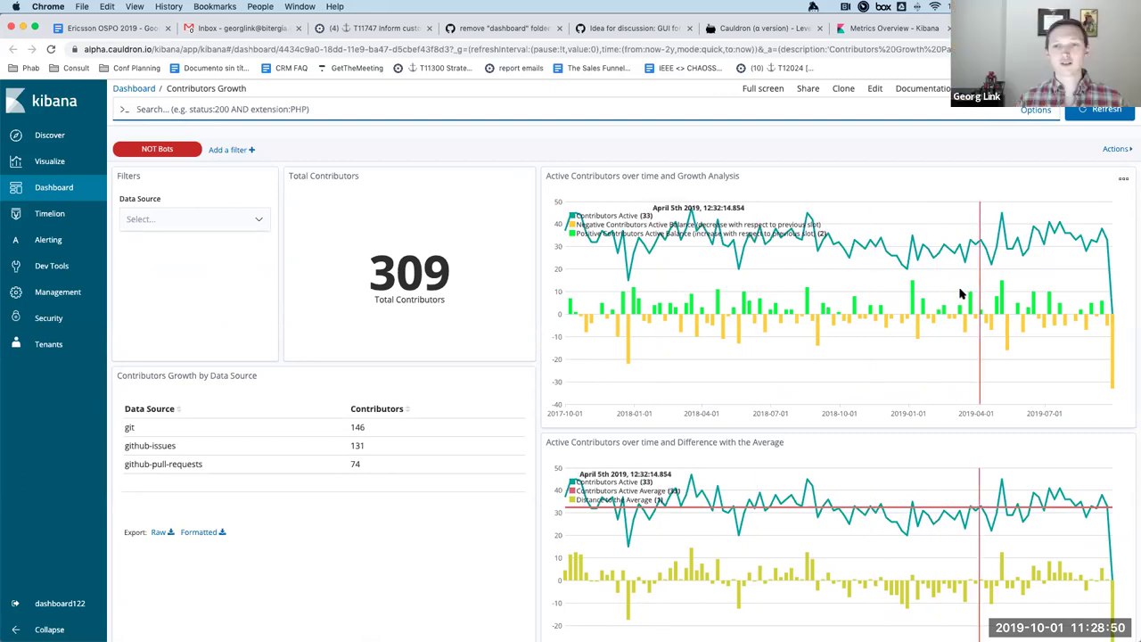
scroll(788, 294, down, 2)
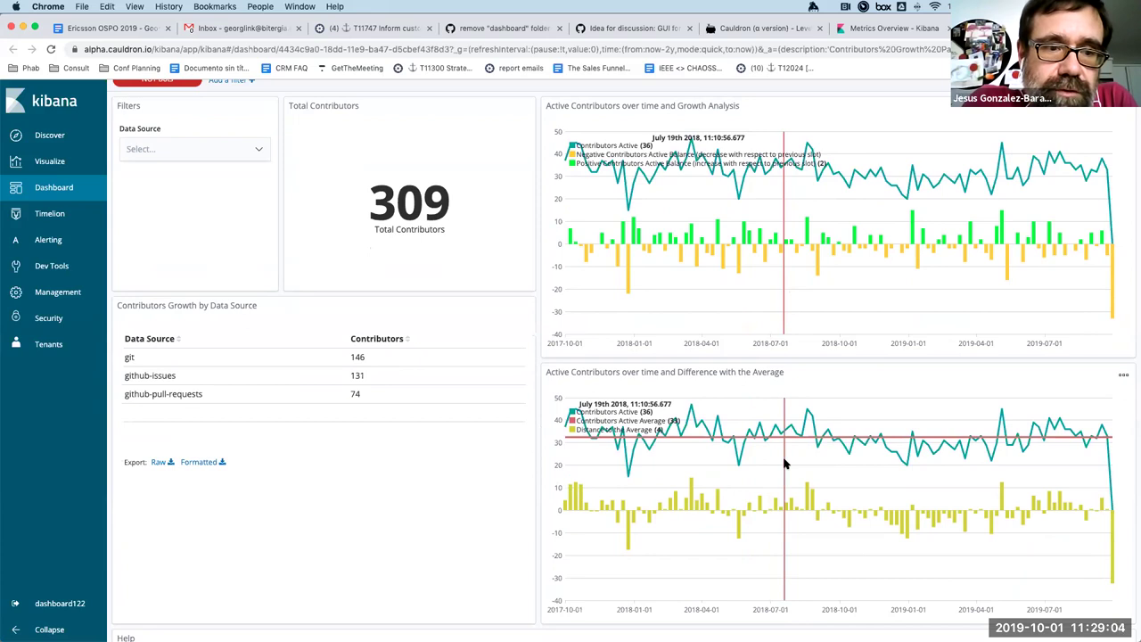
scroll(784, 464, down, 3)
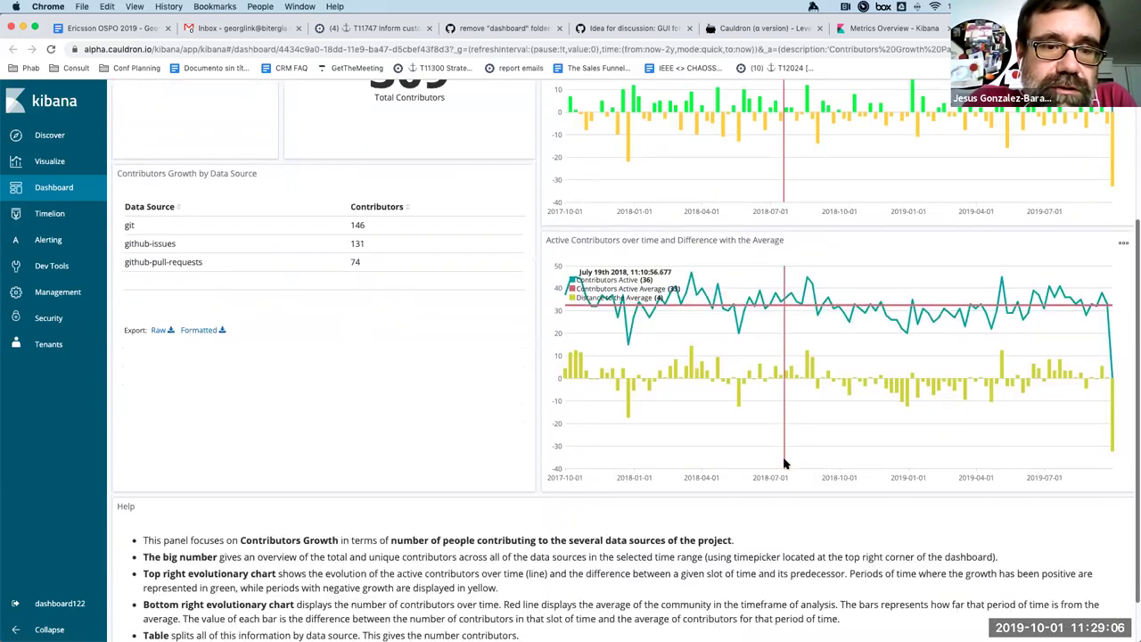
scroll(784, 464, up, 4)
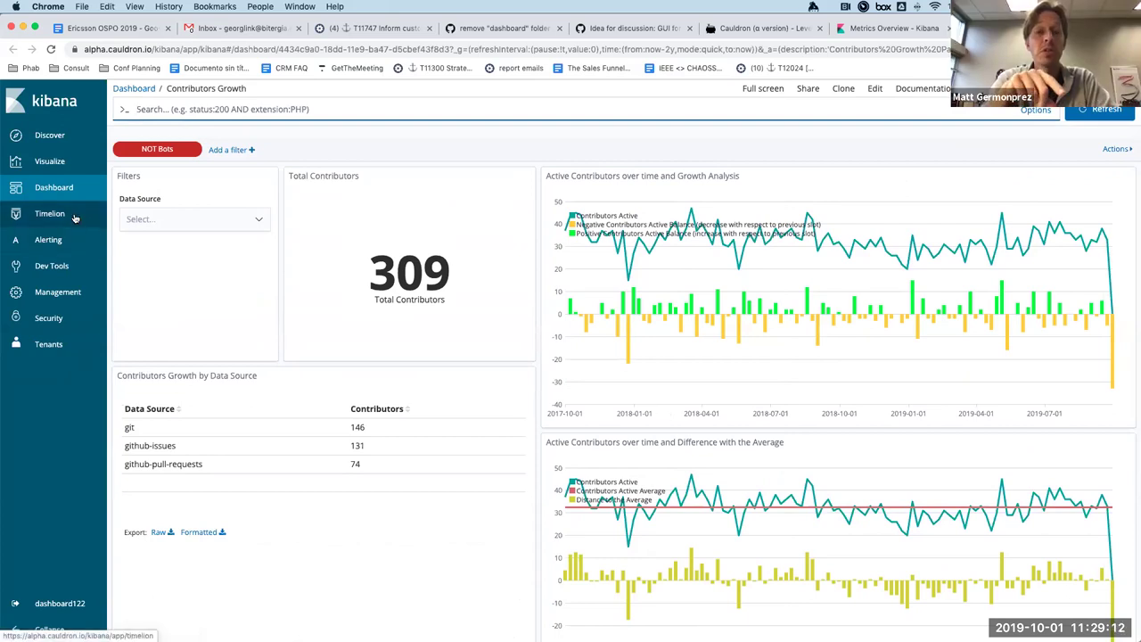
- Start a new Area visualization based on the ocean index
click(65, 165)
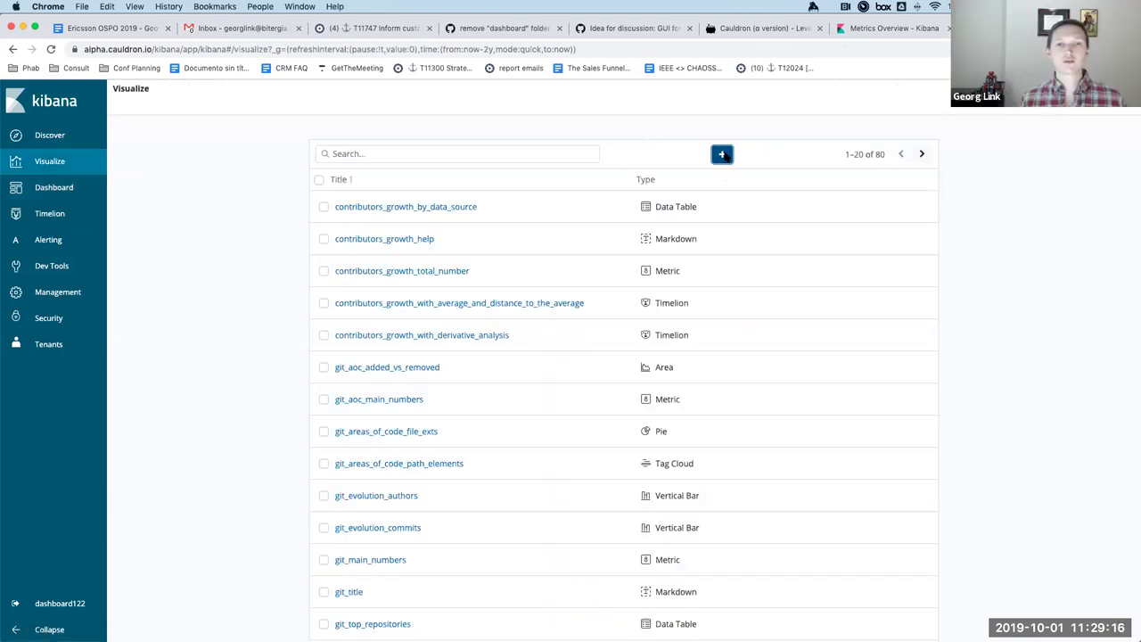
click(723, 154)
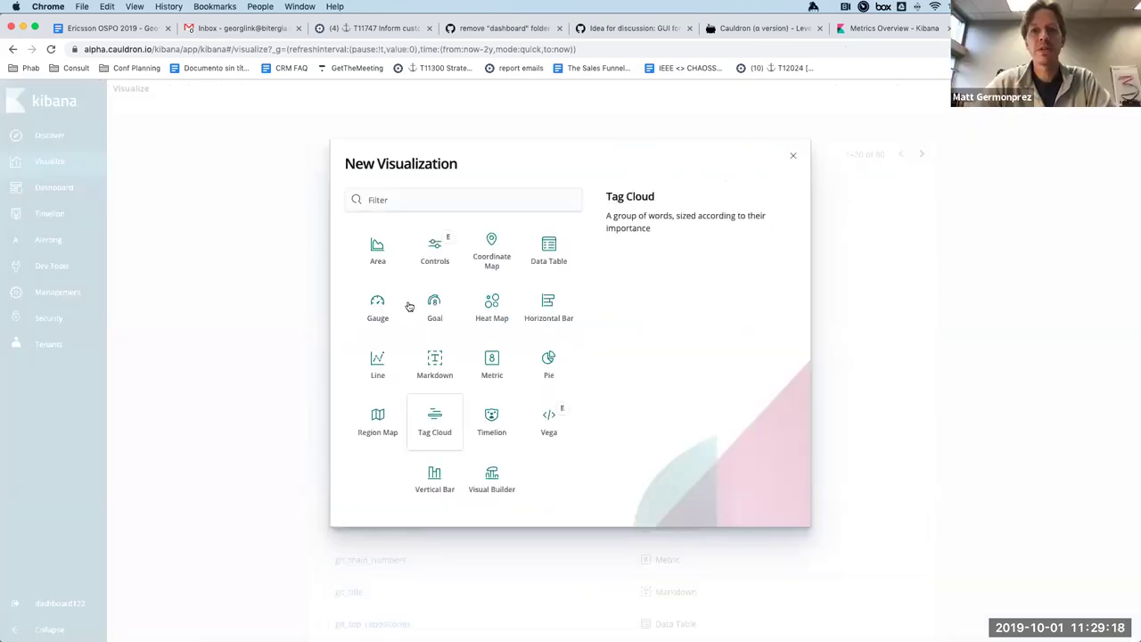
click(378, 249)
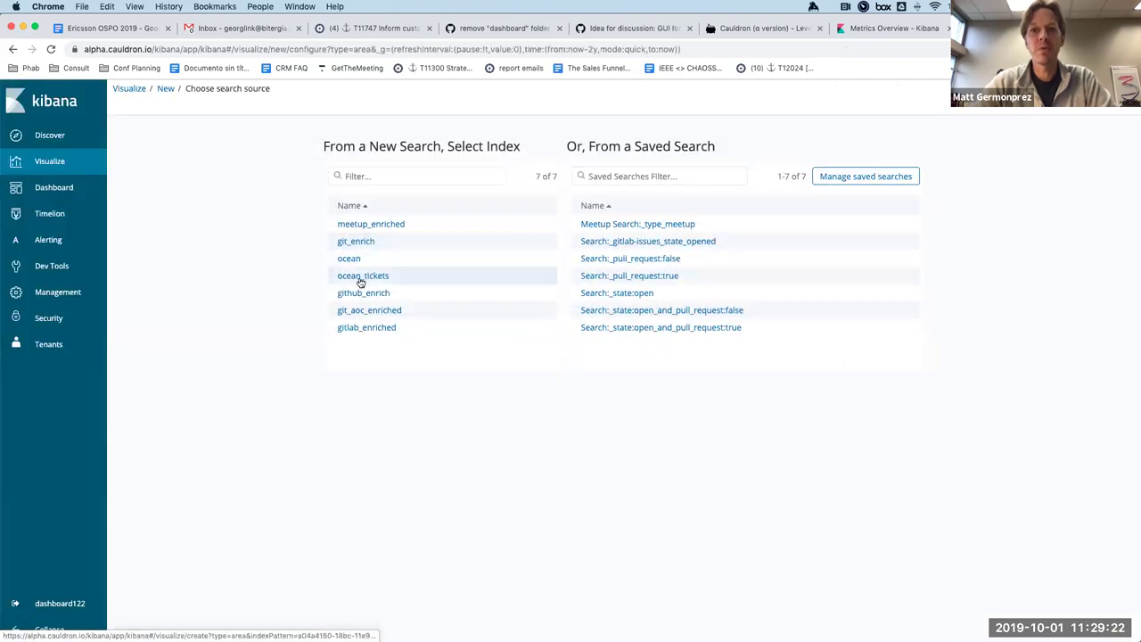
click(351, 261)
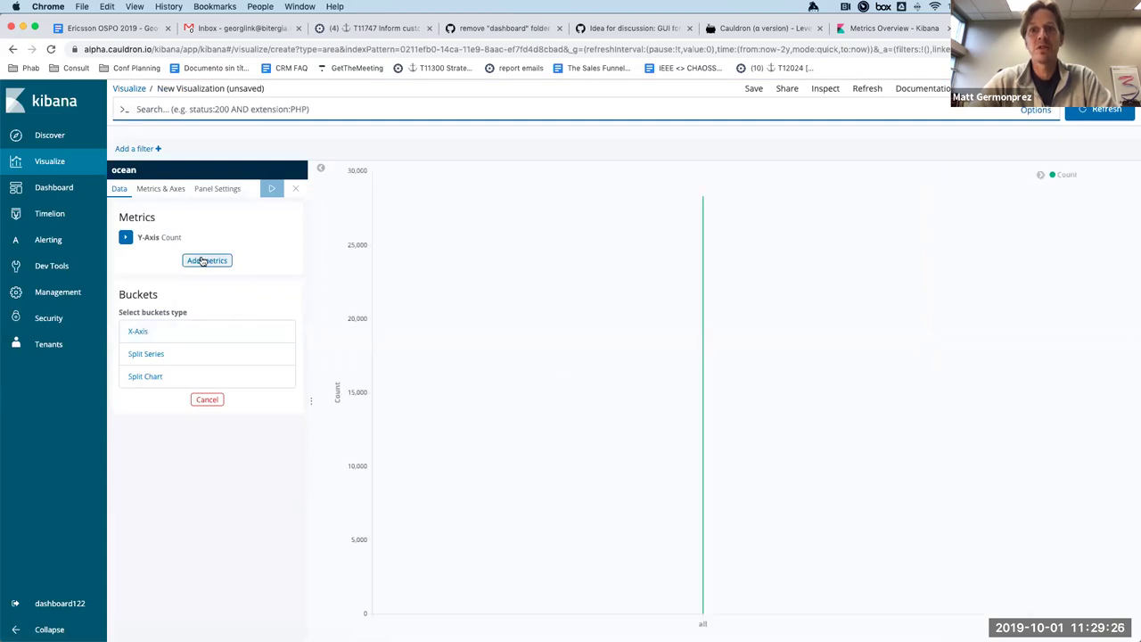
- Abandon the chart, reopen Contributors Growth, and go back to the list of six dashboards
click(37, 105)
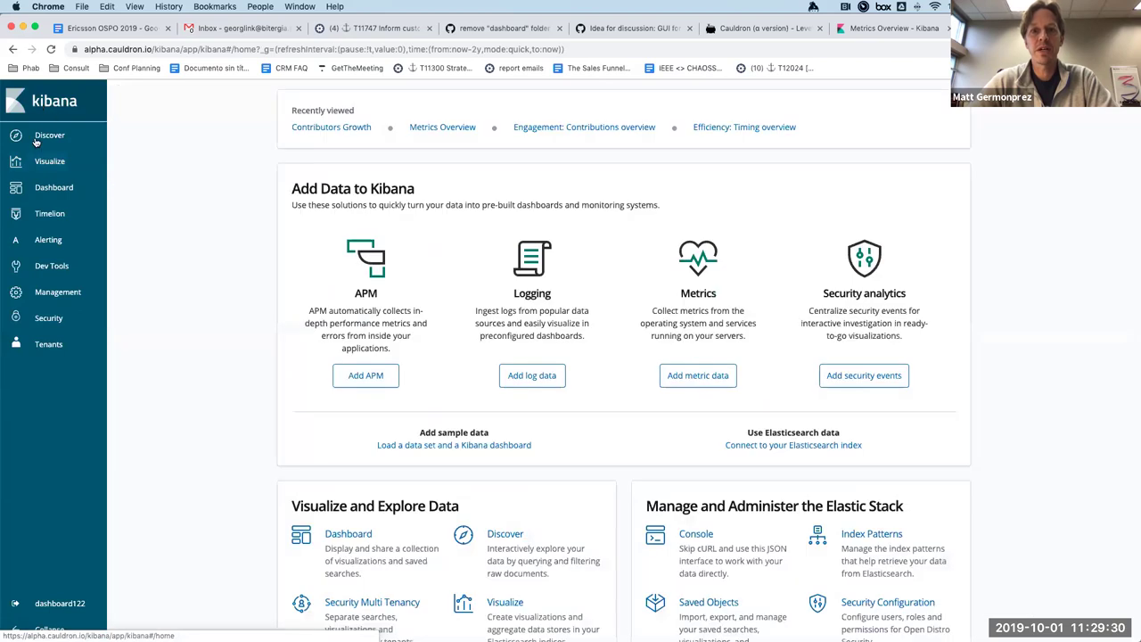
click(53, 189)
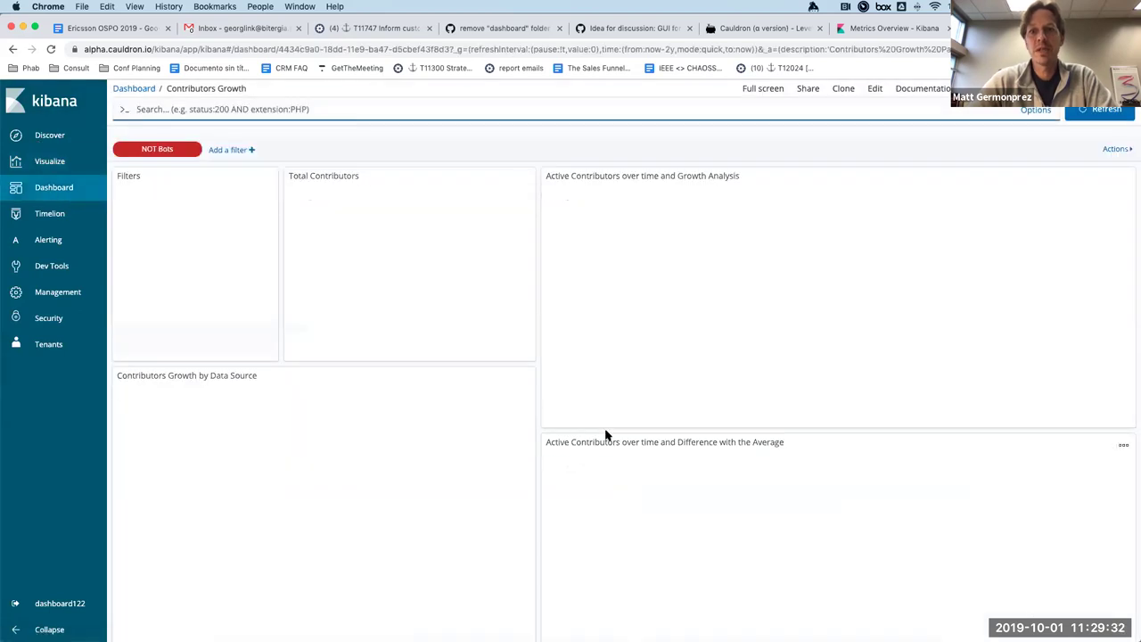
click(135, 89)
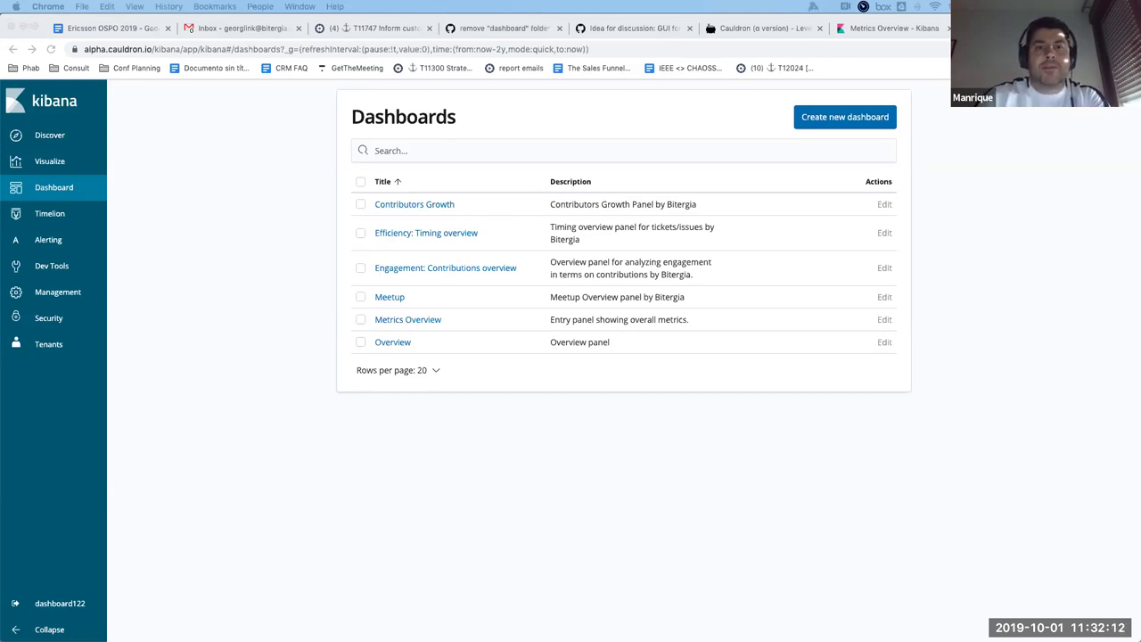
- Switch between the Kibana dashboards list and the Cauldron Gluu project tab
click(741, 31)
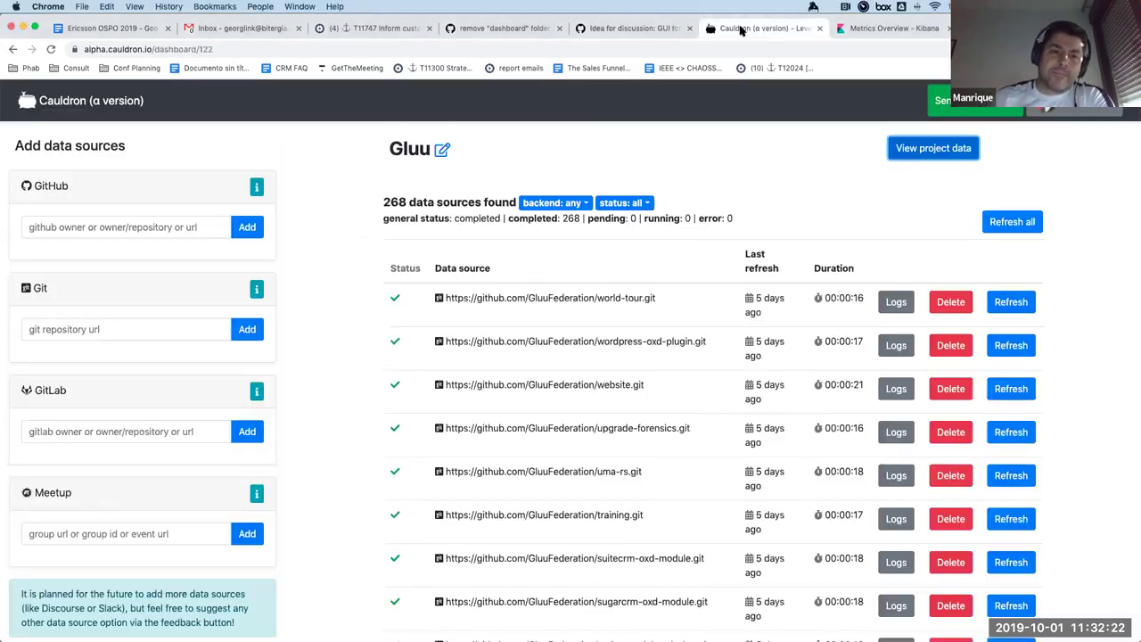
key(ctrl+Tab)
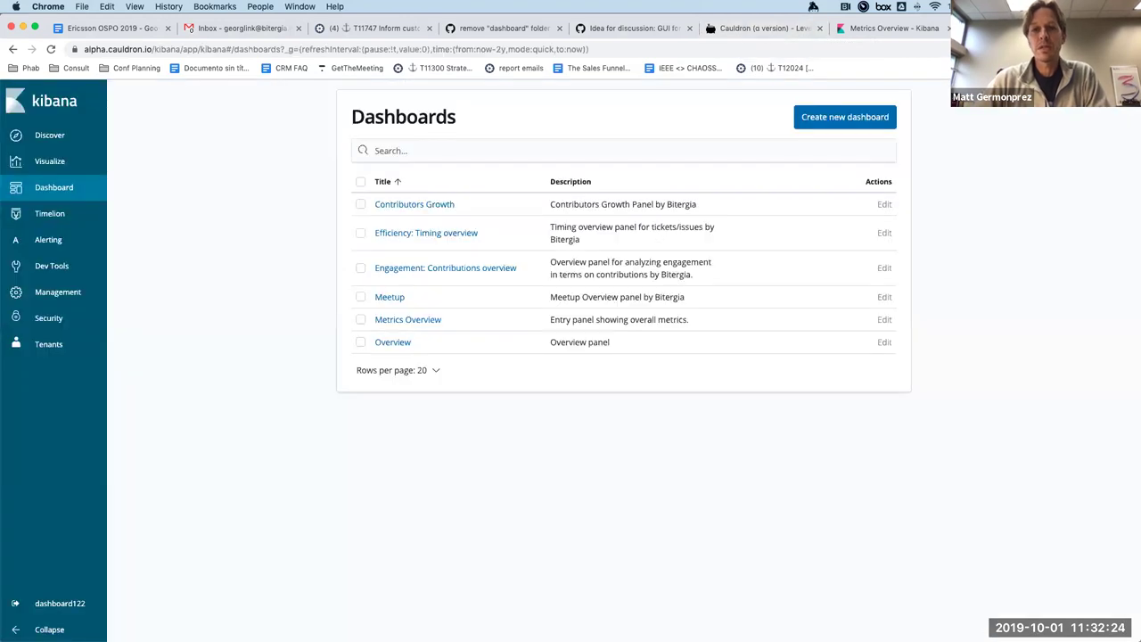
key(super+Tab)
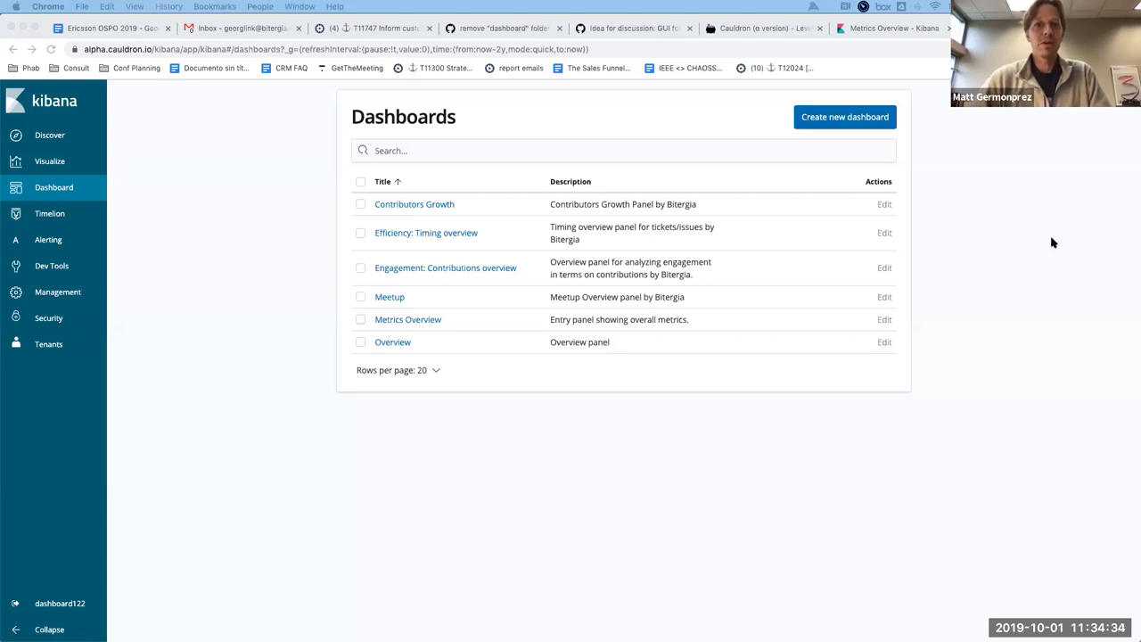
click(773, 29)
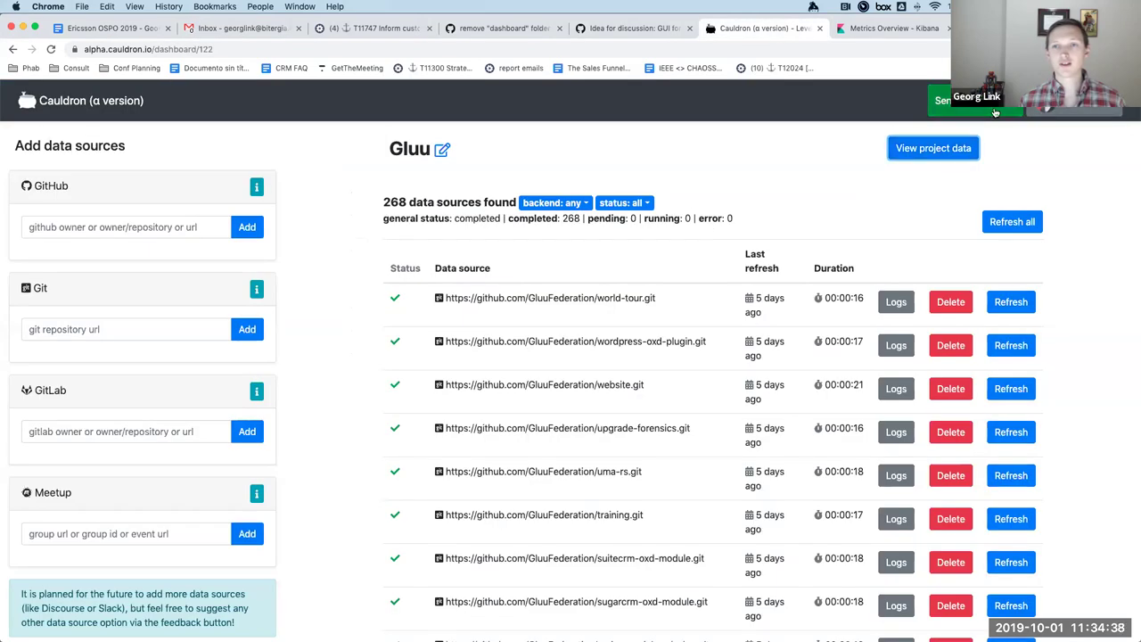
- Return to the Cauldron welcome page and start analyzing a new project
click(1069, 106)
click(1068, 105)
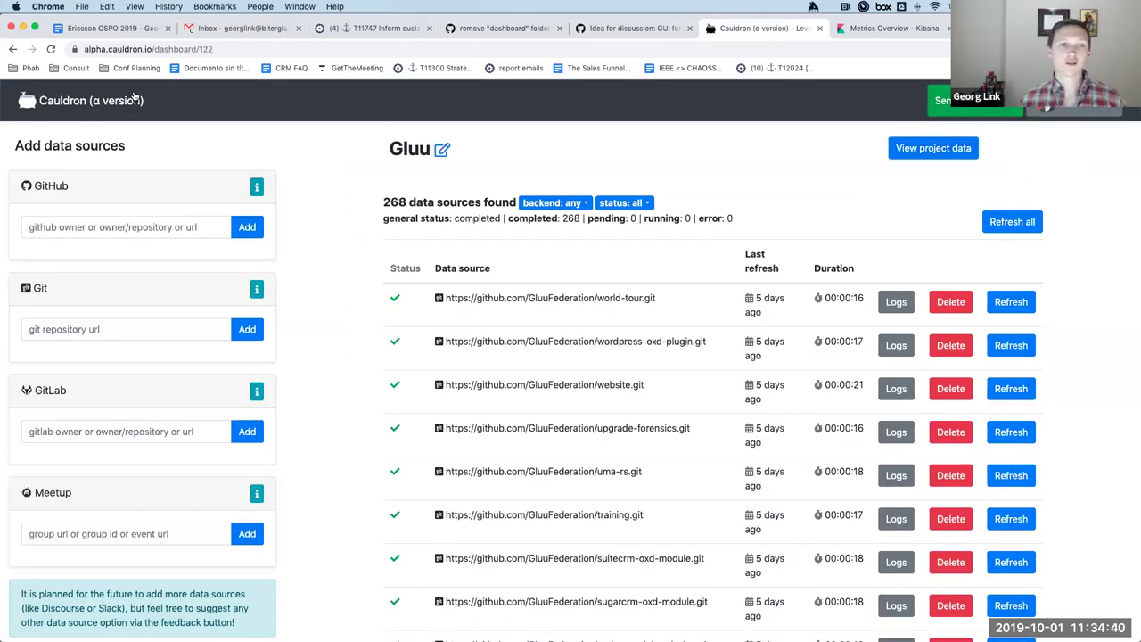
click(118, 104)
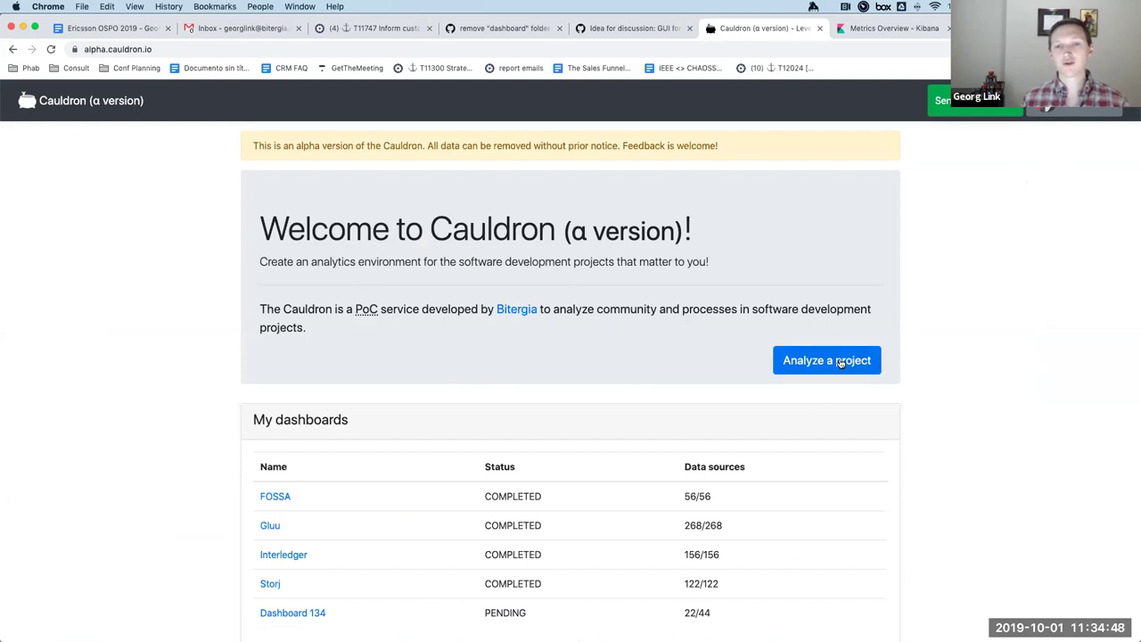
click(829, 361)
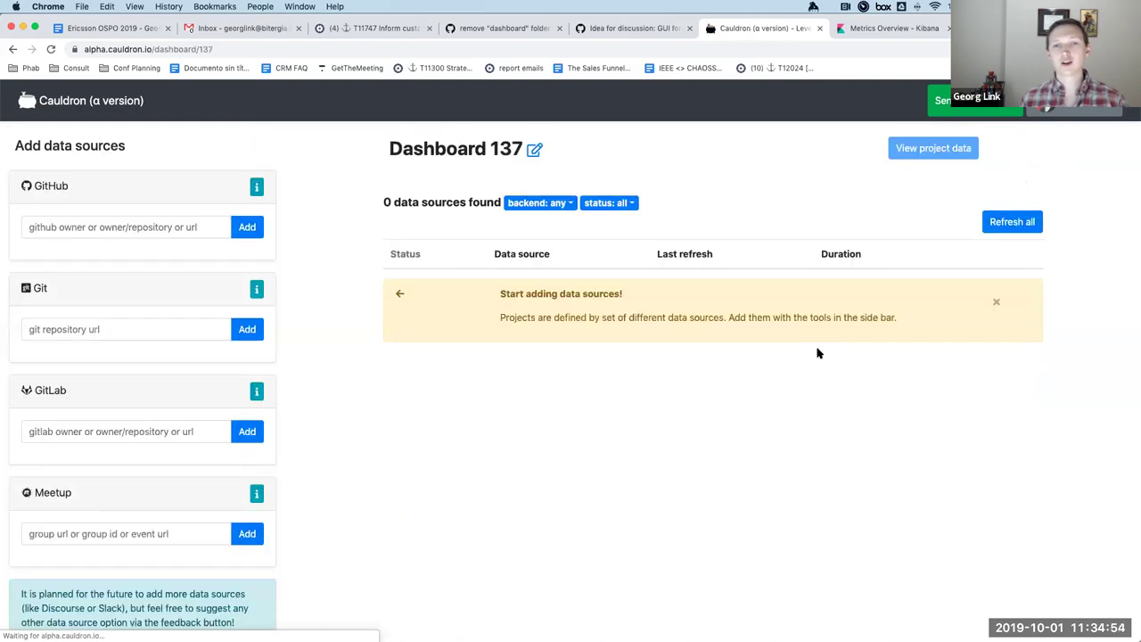
- Add all 60 repositories of the chaoss GitHub owner and open the project's data in Kibana
click(97, 227)
text(chaoss)
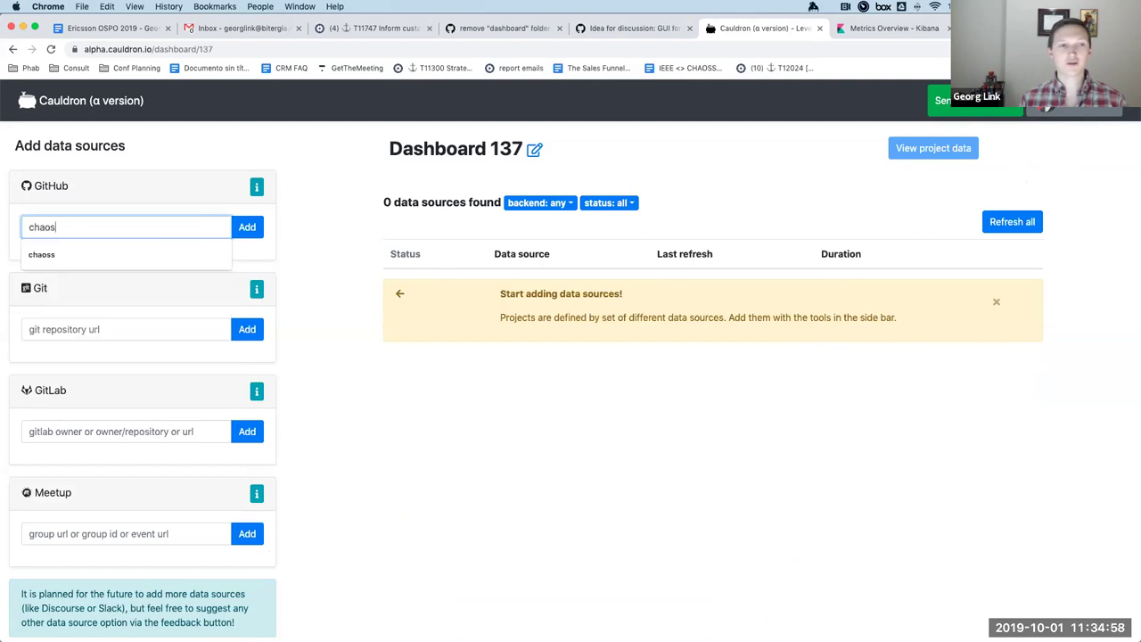
click(247, 228)
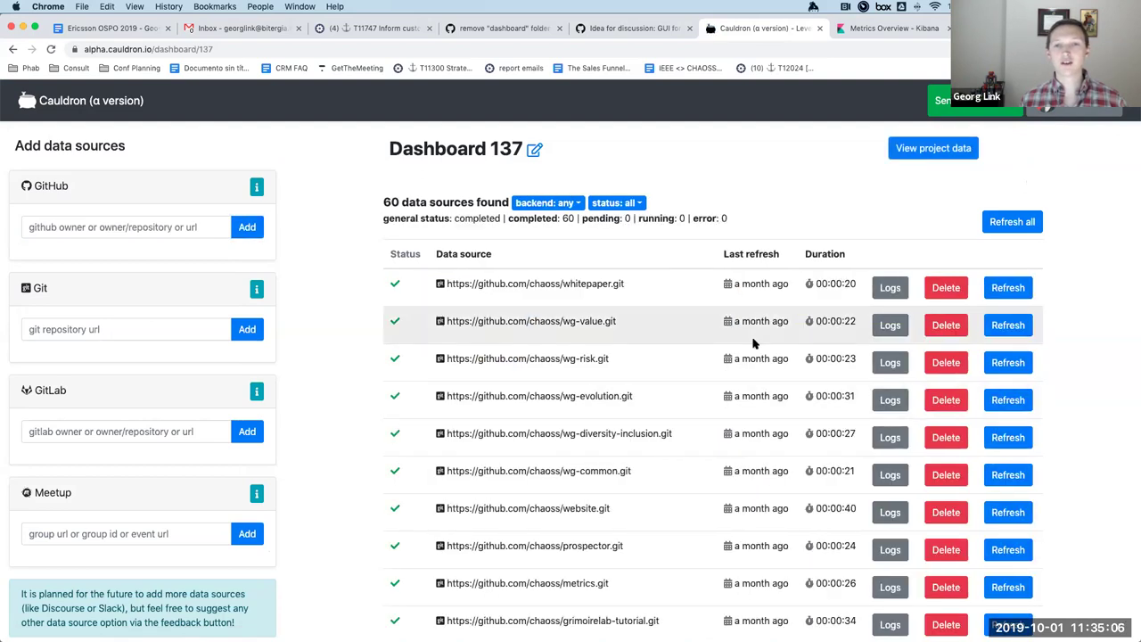
scroll(772, 524, down, 4)
scroll(772, 523, up, 4)
click(942, 146)
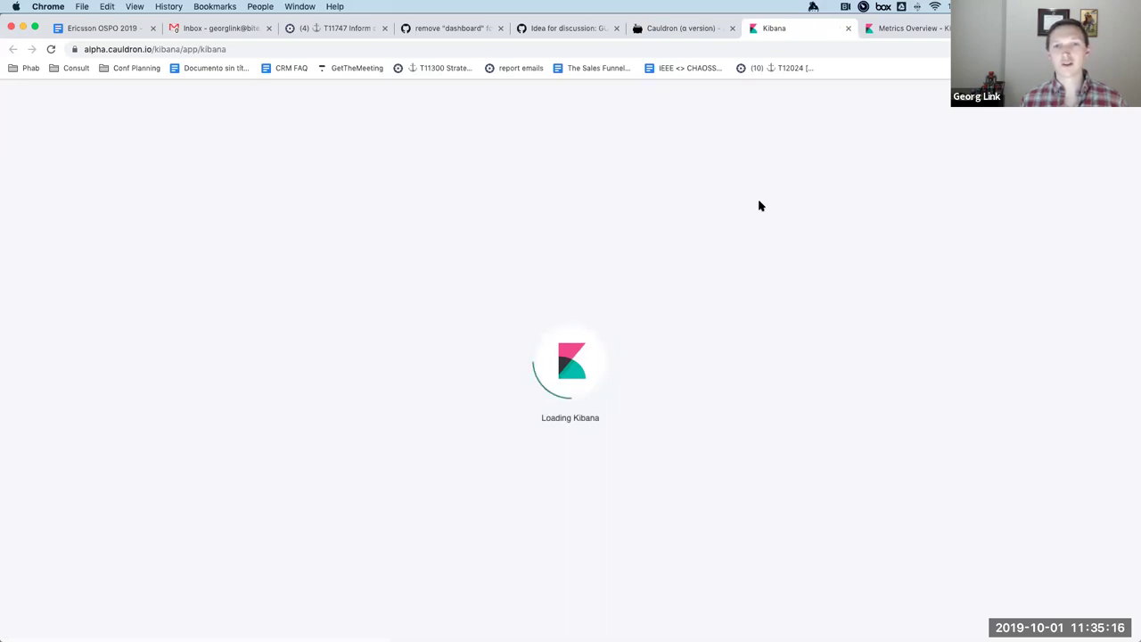
- Check the Metrics Overview tab, then return to Dashboard 137's 60 completed chaoss sources
click(693, 32)
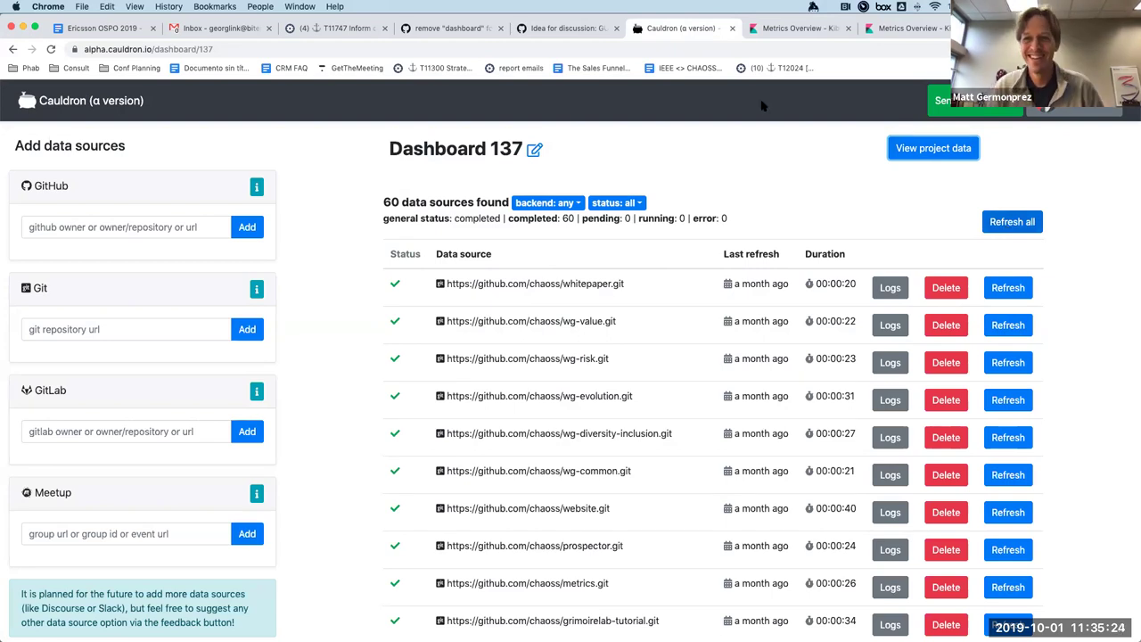
click(791, 28)
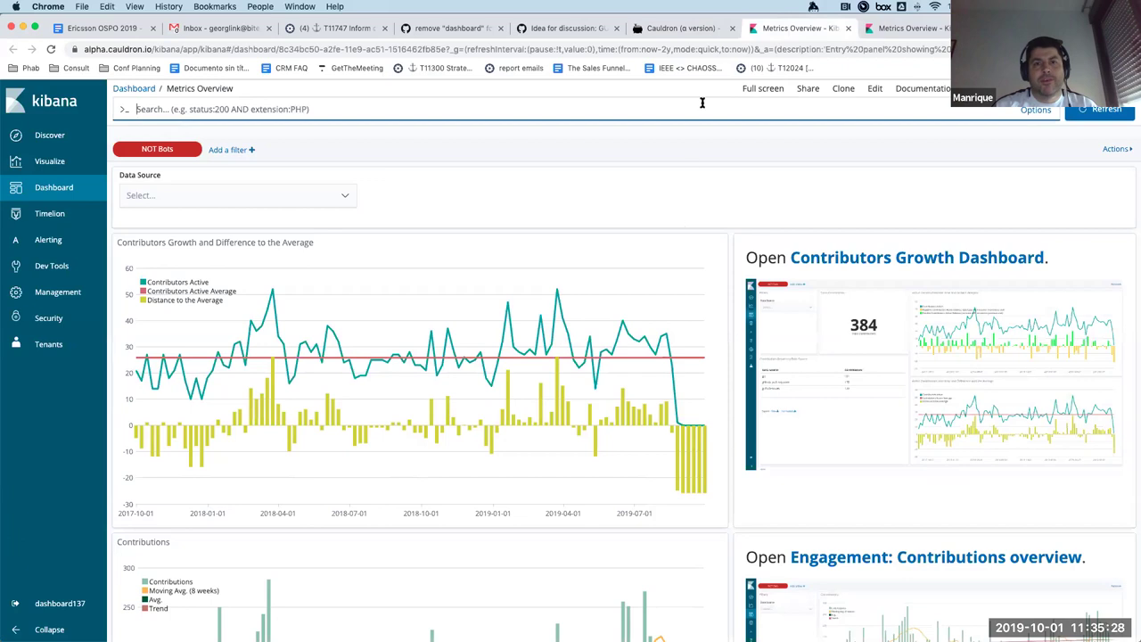
key(ctrl+shift+Tab)
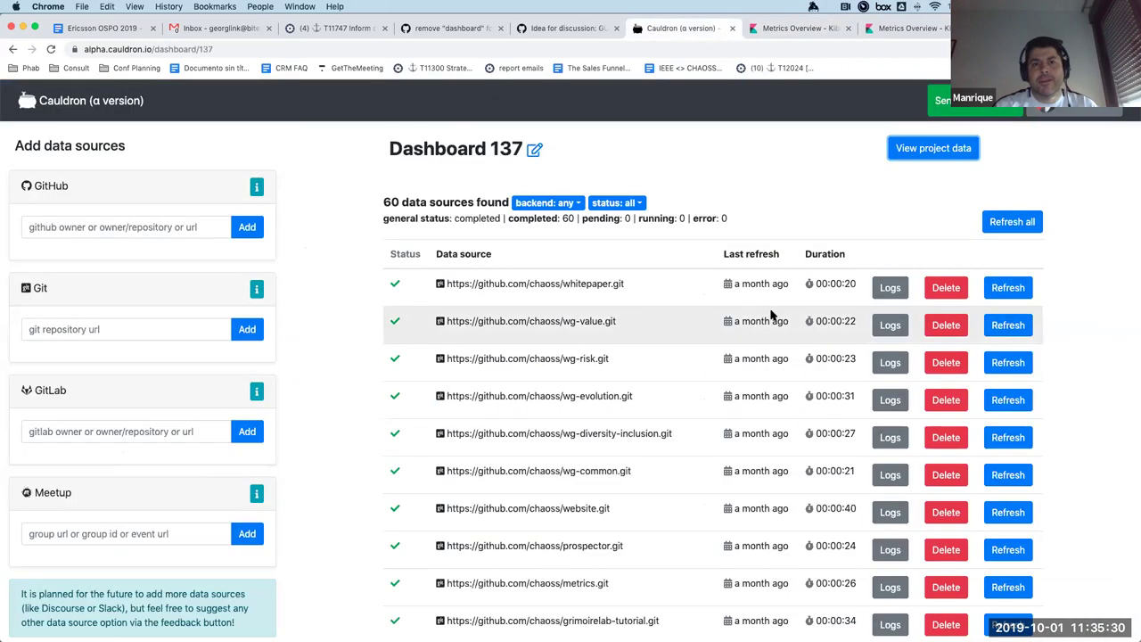